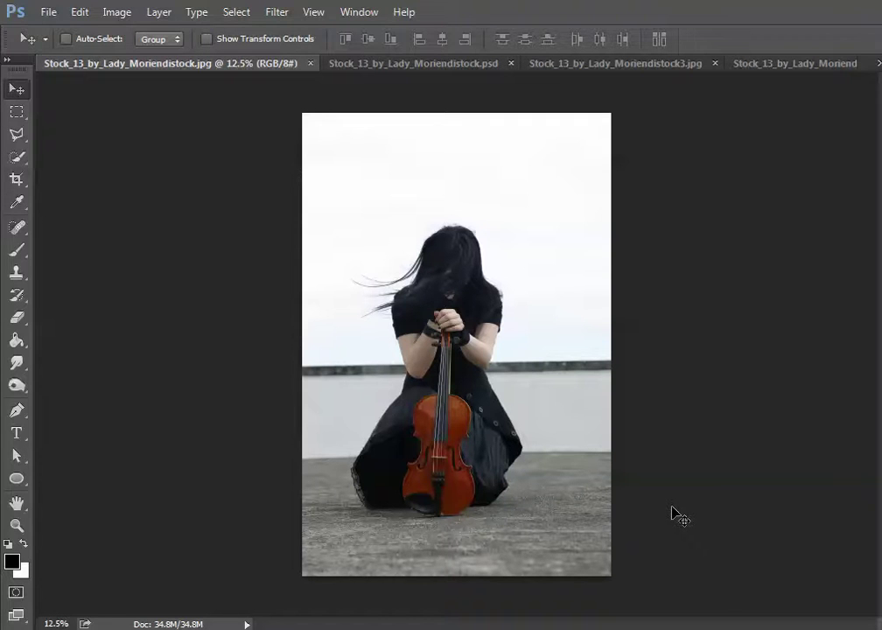
Step: Zoom in and scroll around the kneeling woman photo to inspect it, then fit it back
key("ctrl+plus")
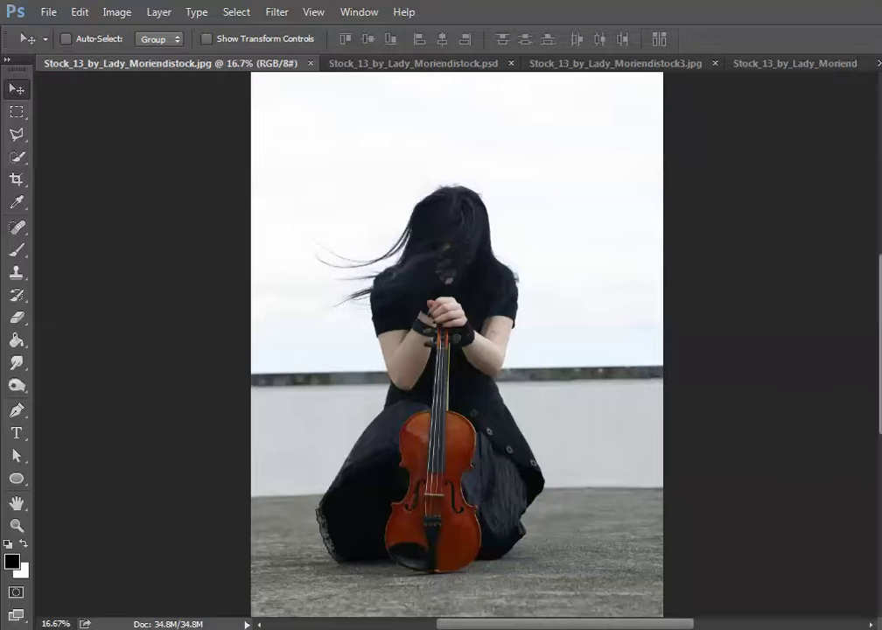
scroll(880, 391, "up", 2)
scroll(879, 392, "up", 1)
scroll(879, 392, "down", 2)
scroll(879, 391, "down", 2)
scroll(457, 341, "down", 1)
scroll(457, 342, "up", 2)
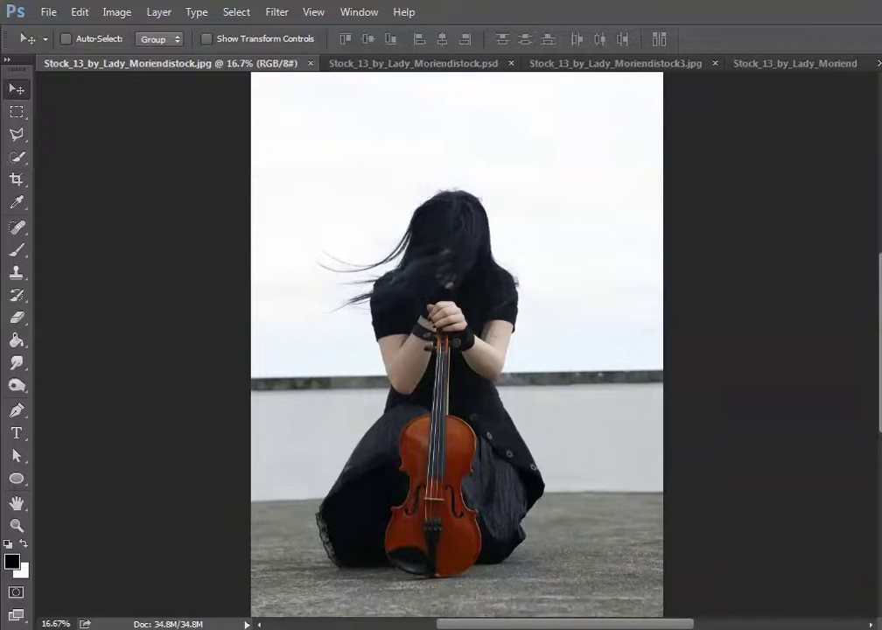
key("ctrl+minus")
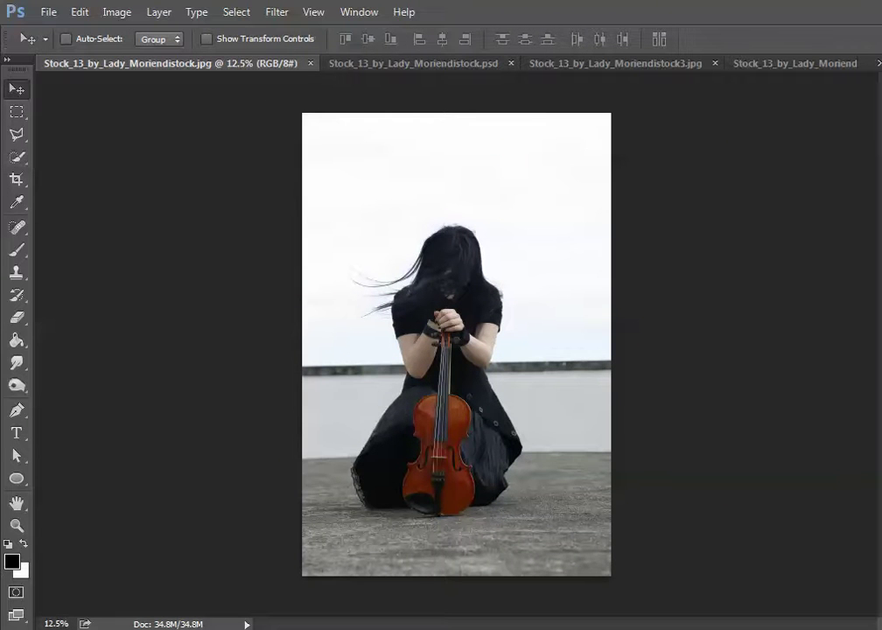
Step: Paste the orange cloudy sky and the pyramids-and-camels desert into the composite canvas
left_click(457, 65)
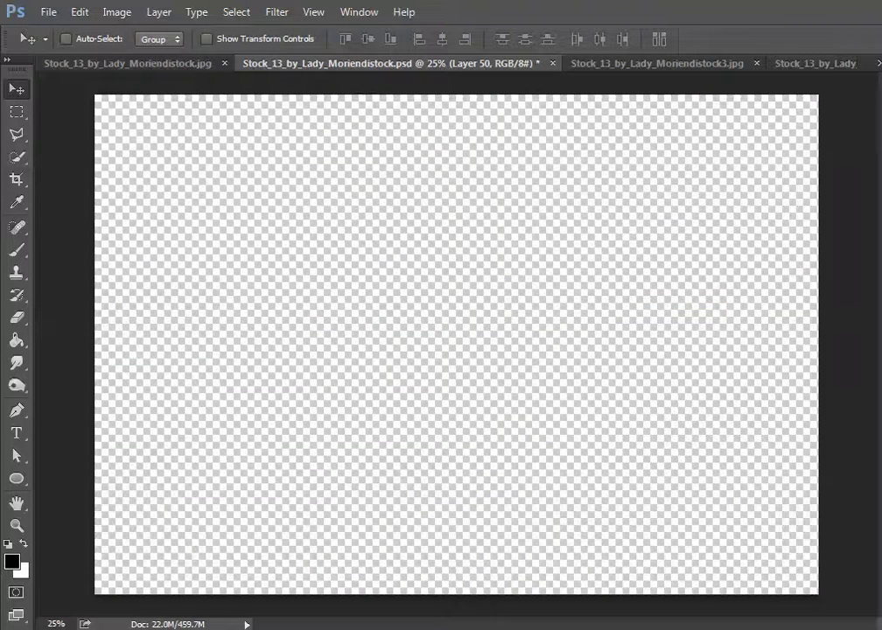
key("ctrl+v")
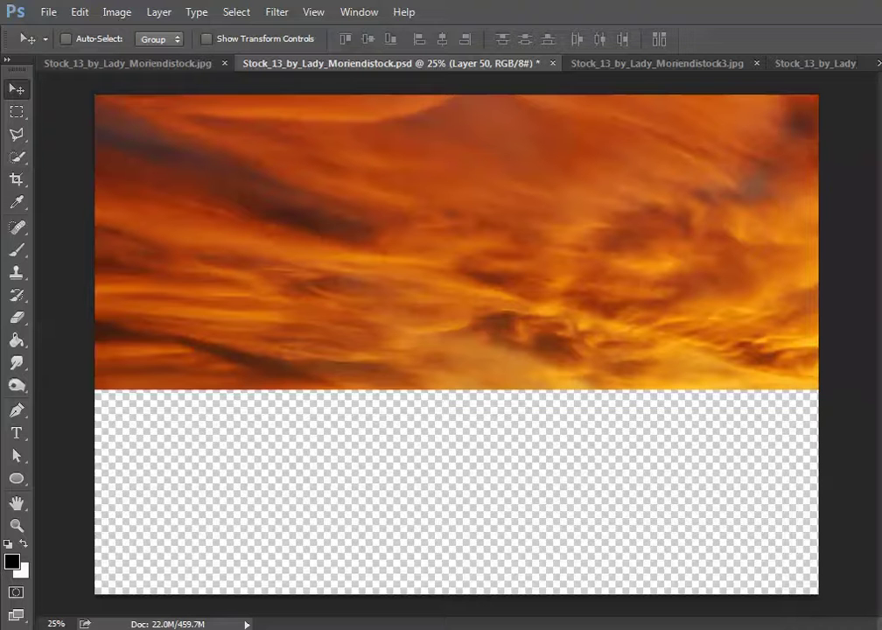
key("ctrl+v")
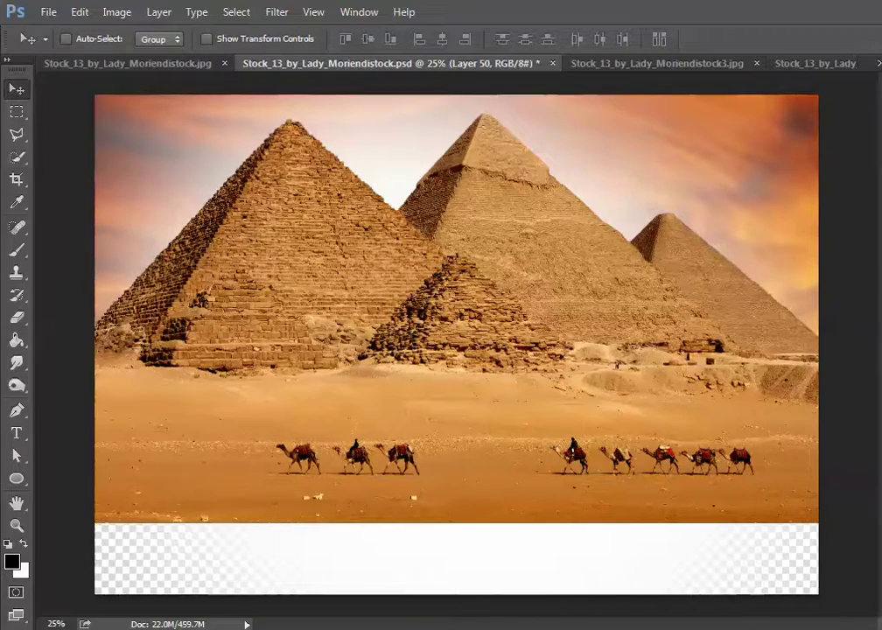
Step: Zoom in on the pyramid peaks for soft white highlights, then zoom back out to the whole composition
key("ctrl+plus")
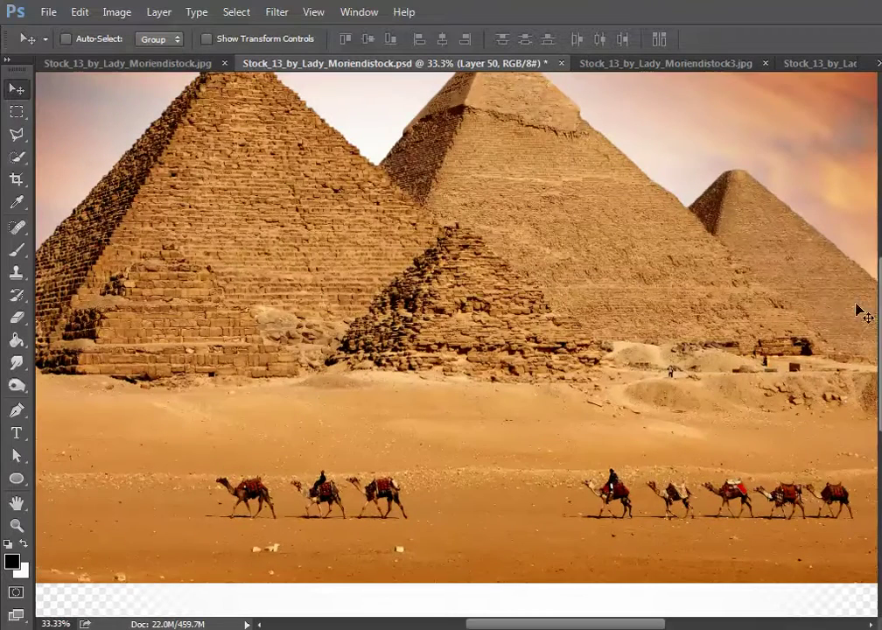
scroll(857, 319, "up", 2)
scroll(878, 302, "down", 1)
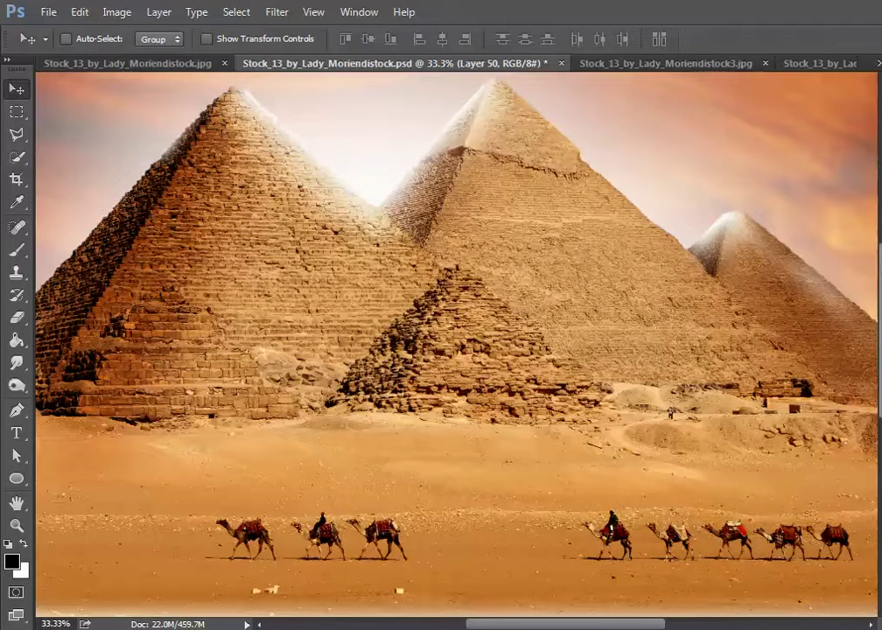
key("ctrl+minus")
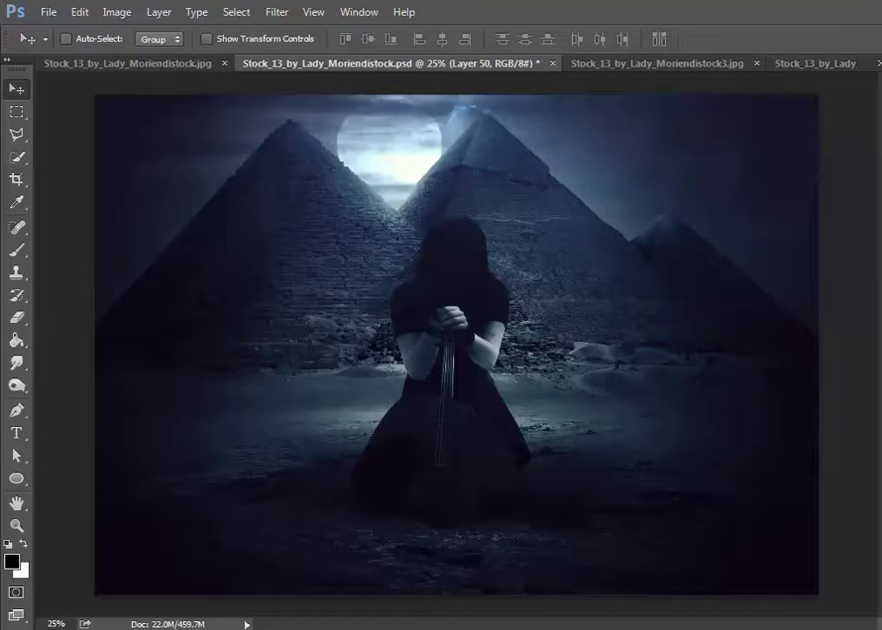
Step: On the color&sky layer, add mirrored Screen-mode fire over the violin, then zoom in closer
key("alt+bracketleft")
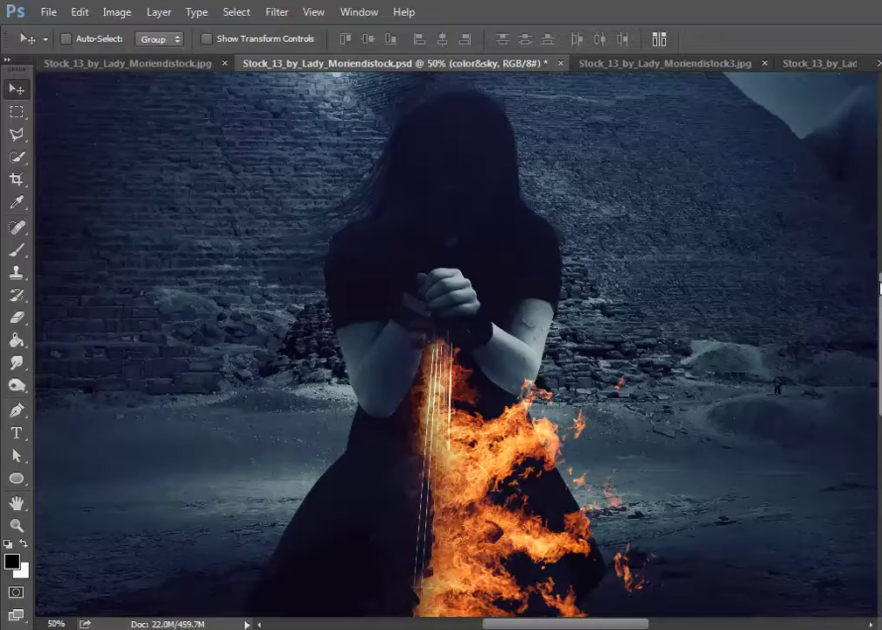
scroll(691, 232, "down", 5)
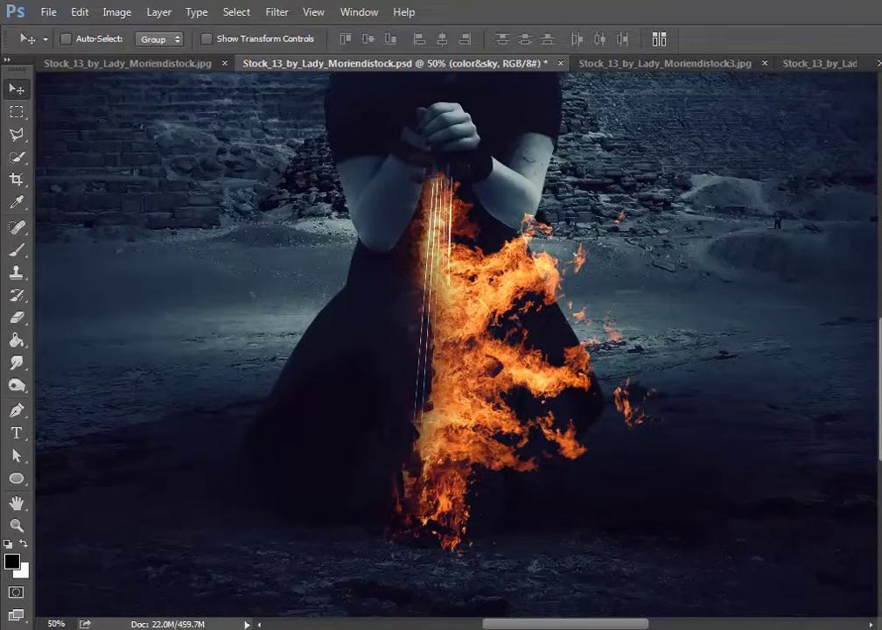
scroll(359, 271, "up", 1)
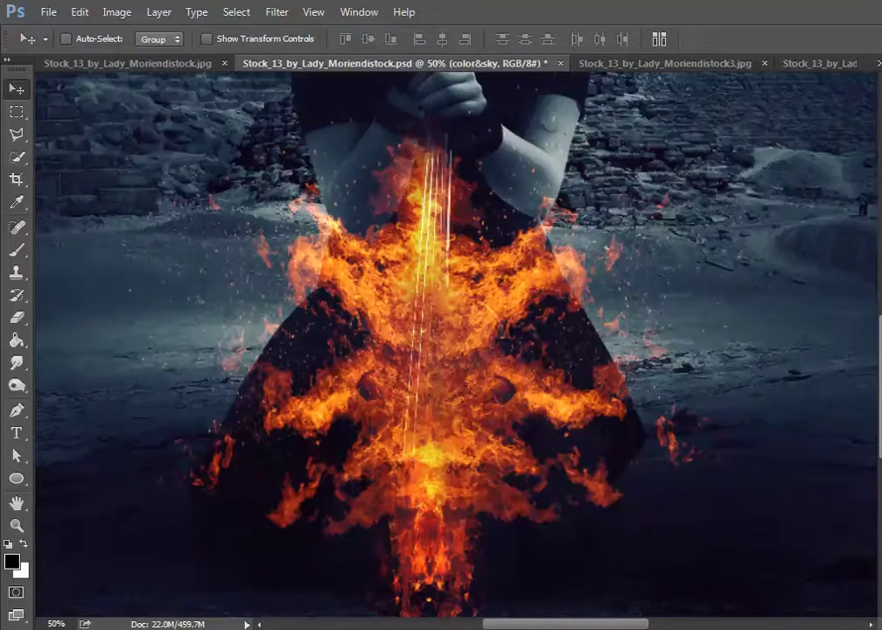
key("ctrl+plus")
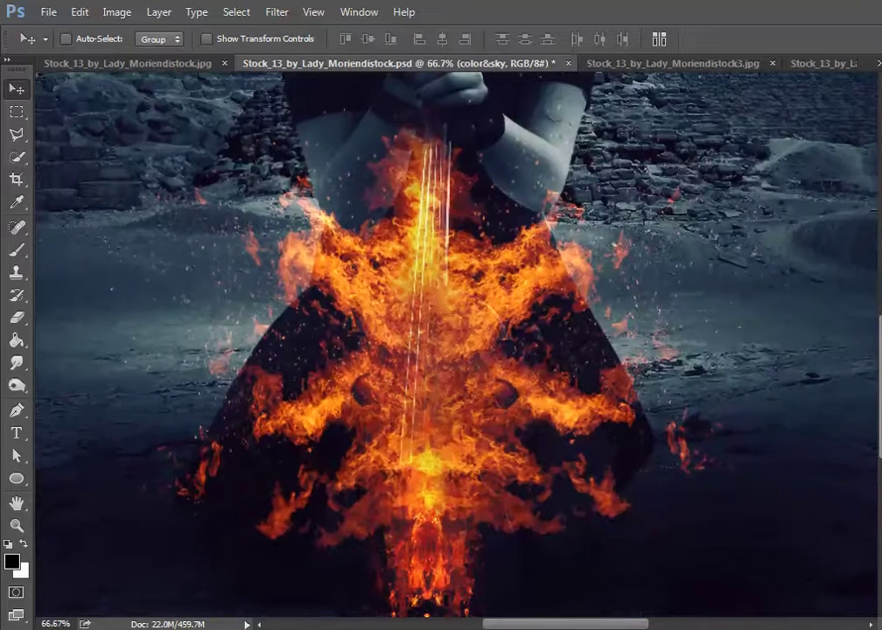
Step: Paint an orange Color Dodge glow over the woman's arms and around the flames
scroll(455, 341, "up", 10)
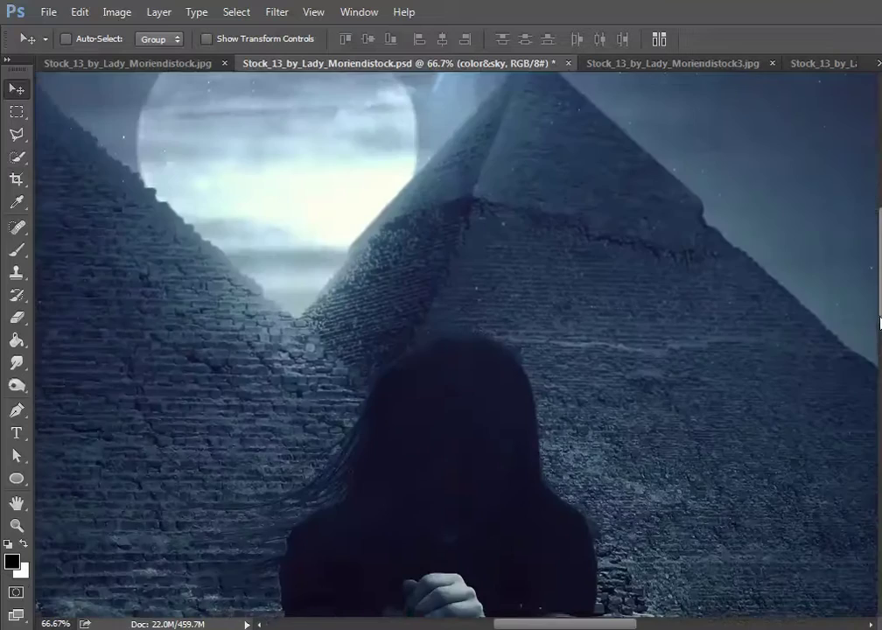
scroll(455, 341, "down", 10)
scroll(455, 341, "down", 3)
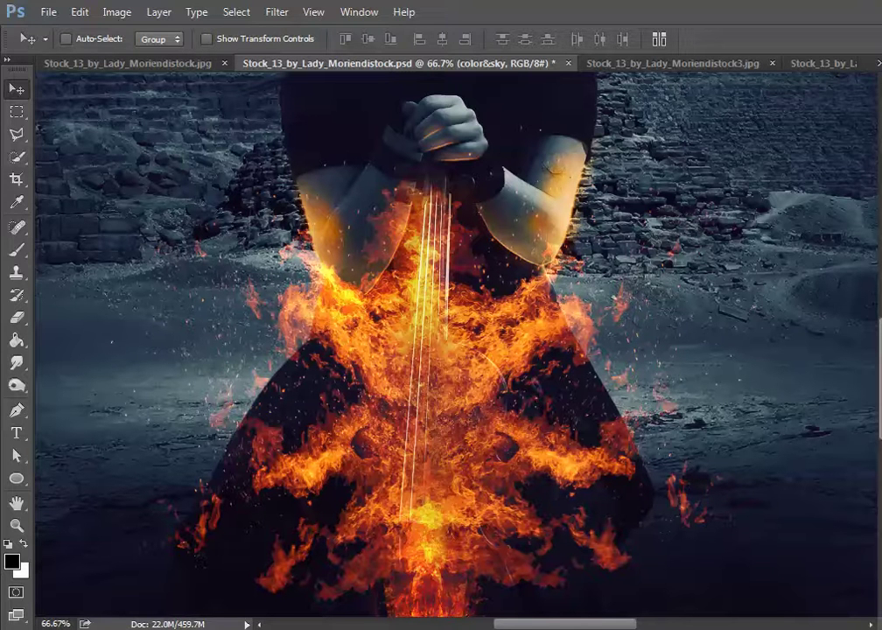
key("alt+]")
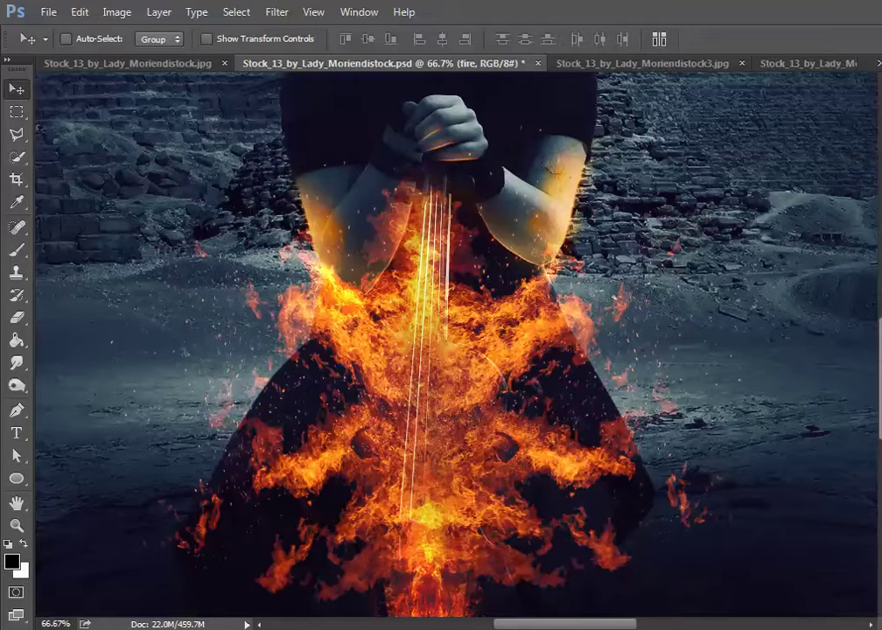
Step: Zoom out to the whole scene, then zoom to 66.7% on the violin's flaming base and ground
key("ctrl+minus")
key("ctrl+minus")
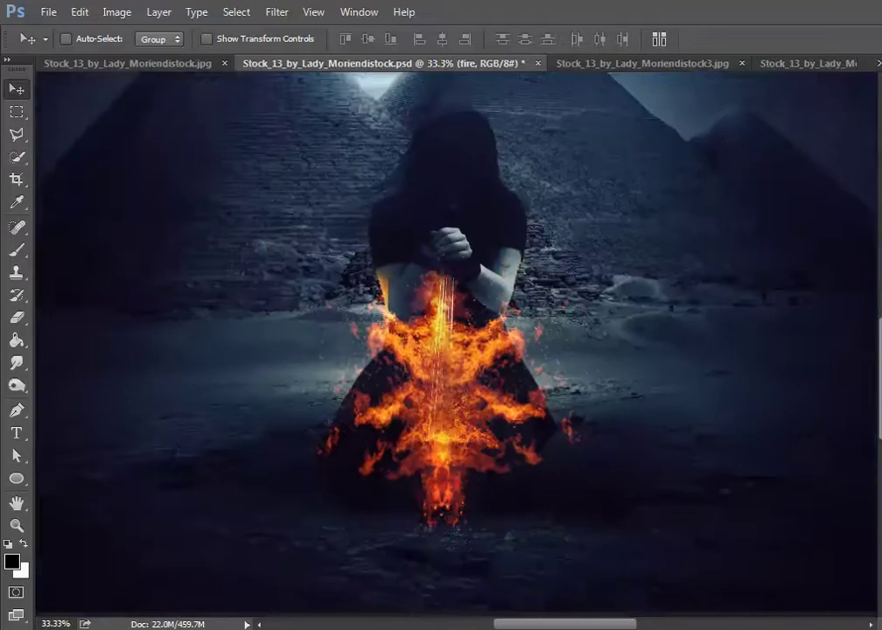
key("ctrl+minus")
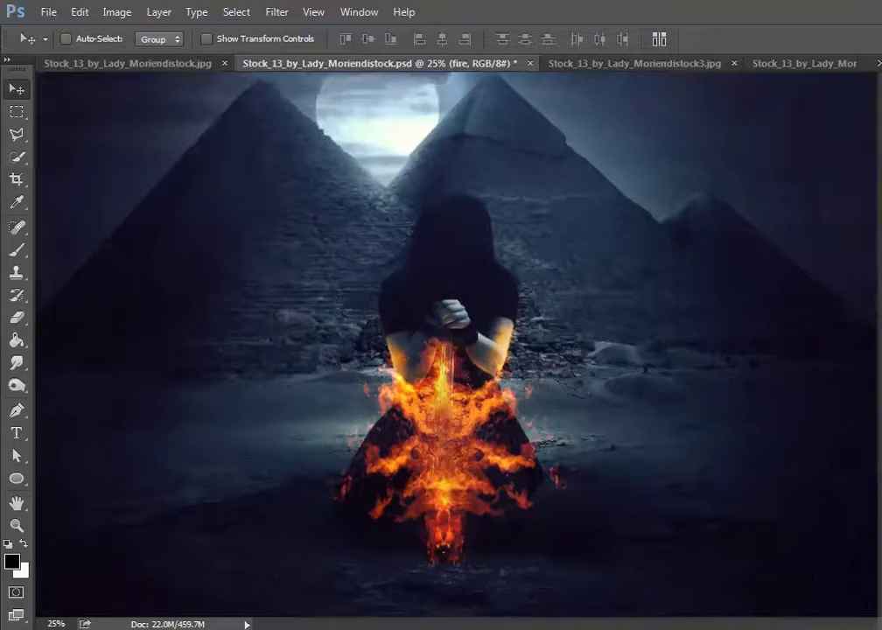
key("ctrl+plus")
key("ctrl+plus")
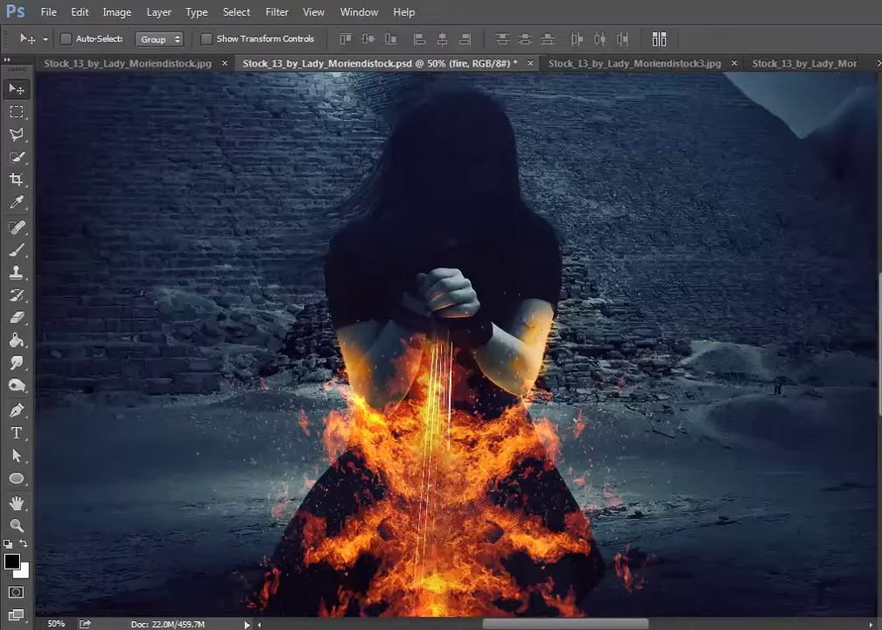
scroll(455, 350, "down", 5)
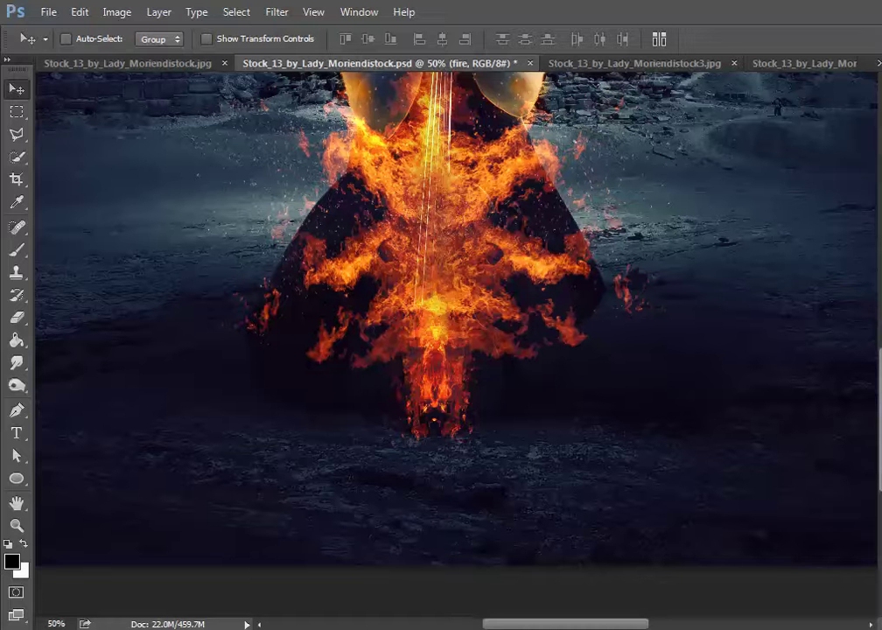
key("ctrl+plus")
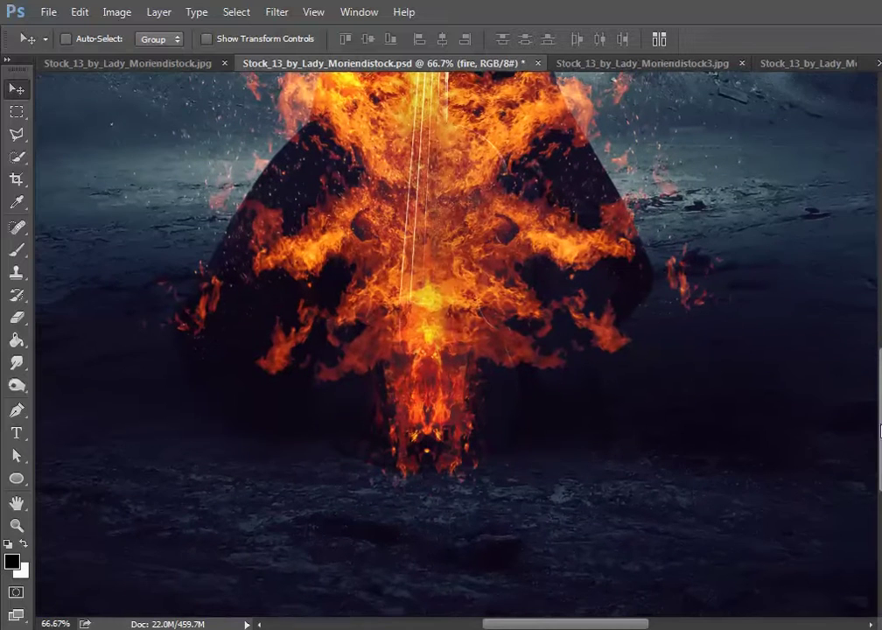
scroll(878, 376, "down", 2)
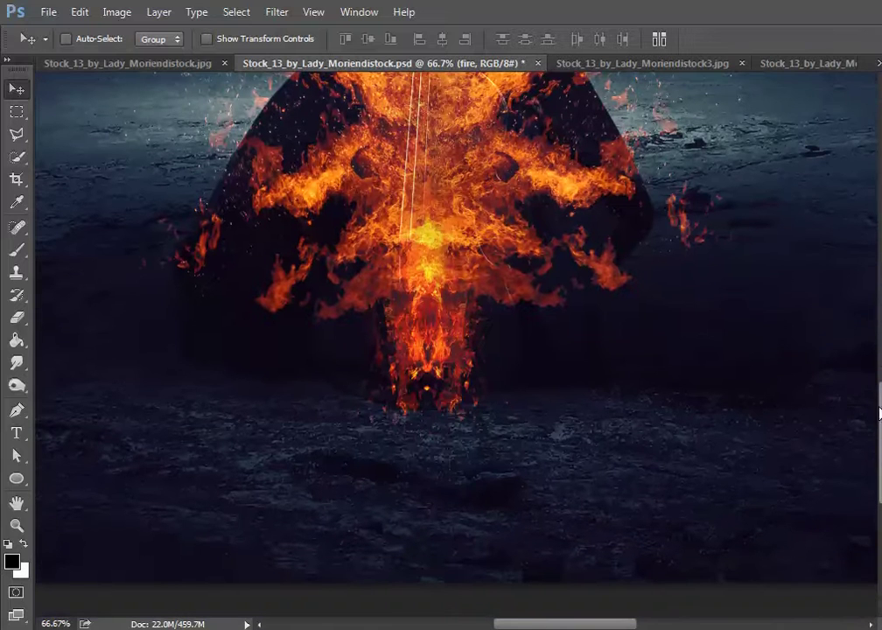
Step: Paste the torn music sheet under the fire with an orange ground glow, then zoom out
key("ctrl+v")
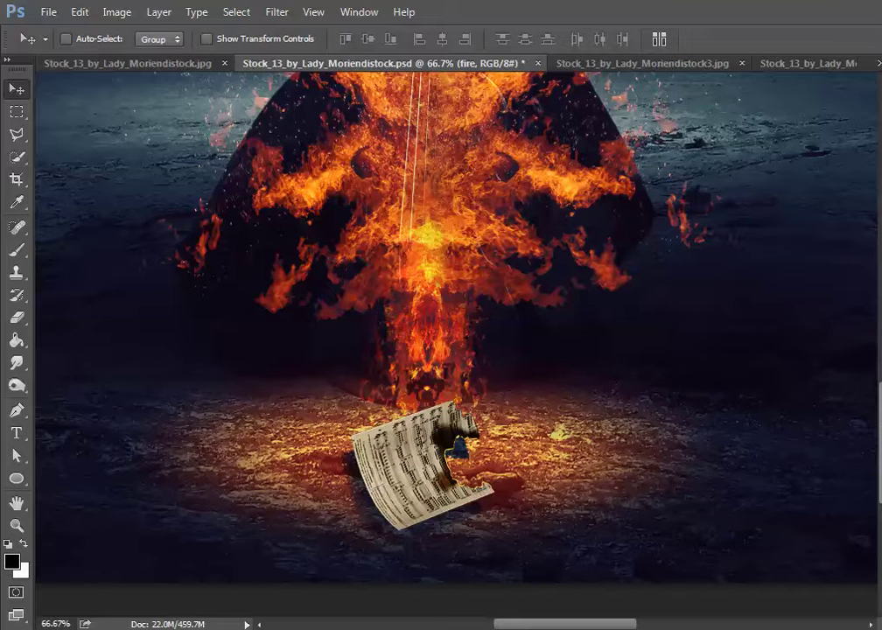
key("ctrl+minus")
key("ctrl+minus")
key("ctrl+minus")
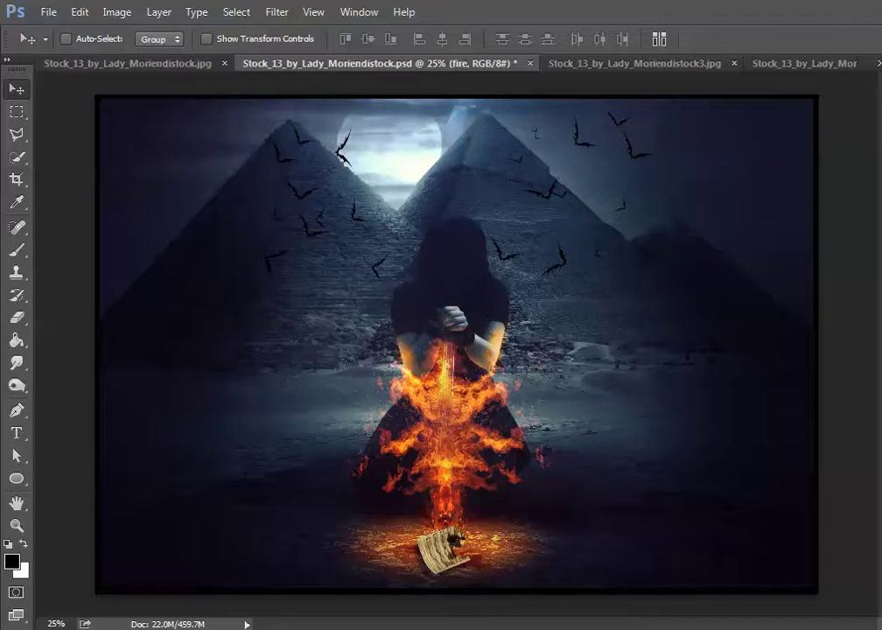
Step: Zoom in on the woman's hair to paint pale moonlit strands, then zoom back out
key("ctrl+plus")
key("ctrl+plus")
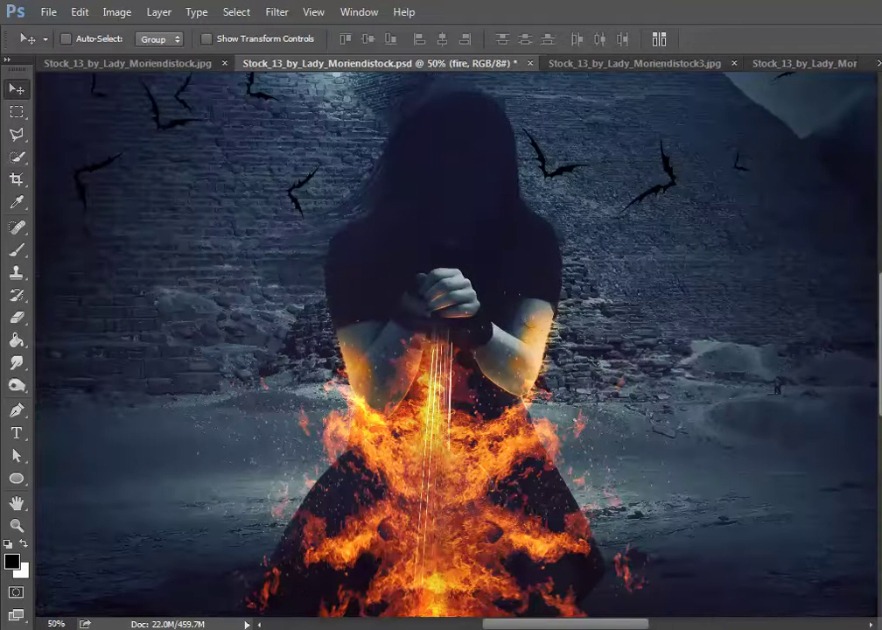
scroll(455, 341, "up", 1)
scroll(455, 341, "up", 2)
scroll(455, 342, "up", 2)
scroll(455, 342, "up", 1)
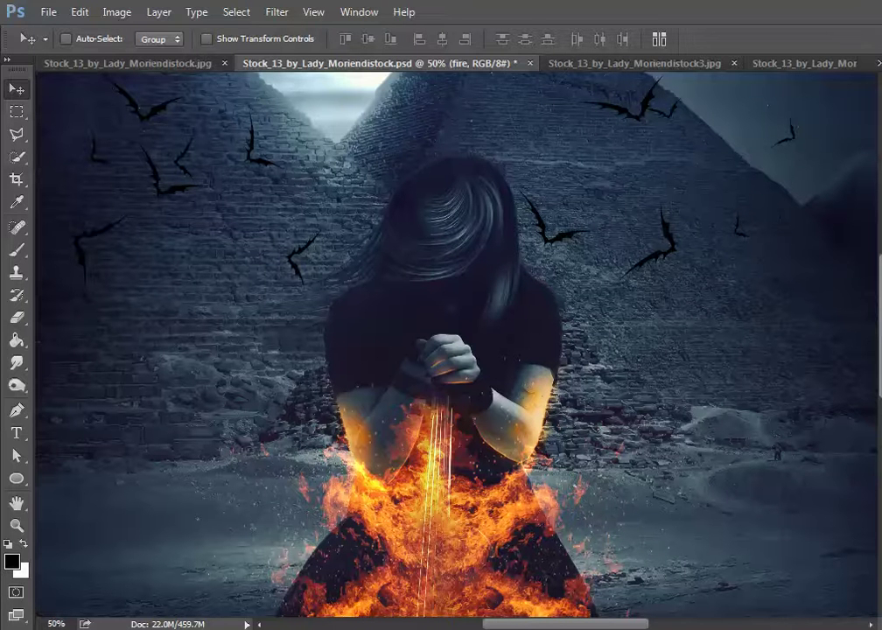
key("ctrl+minus")
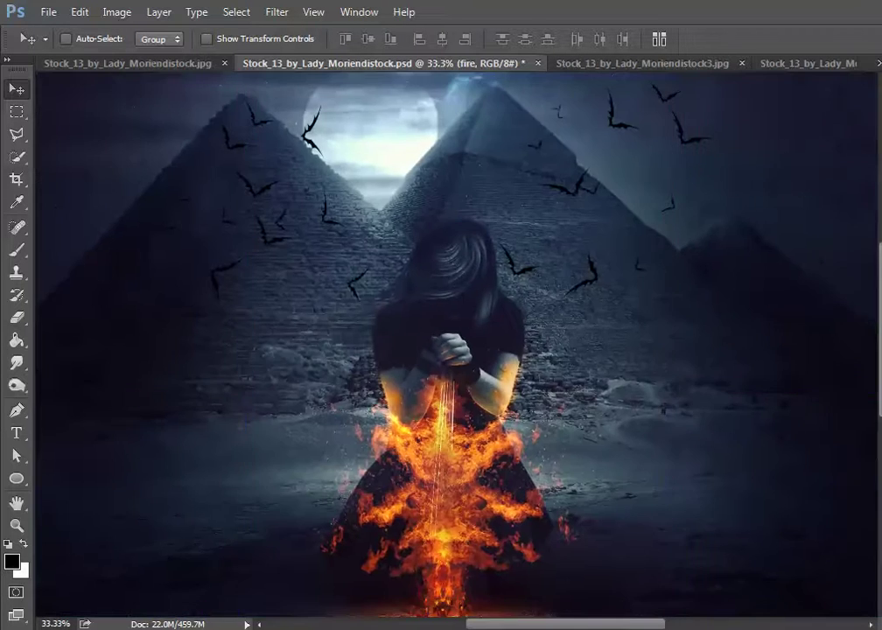
Step: Fit the signed composite in view and bring up the Stock_13...3.jpg before-and-after comparison
key("ctrl+minus")
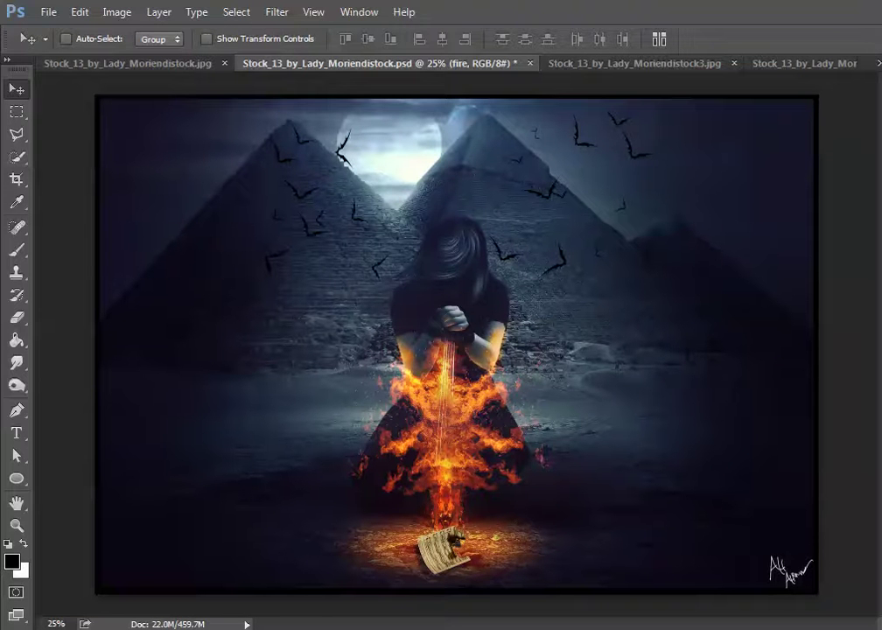
left_click(669, 64)
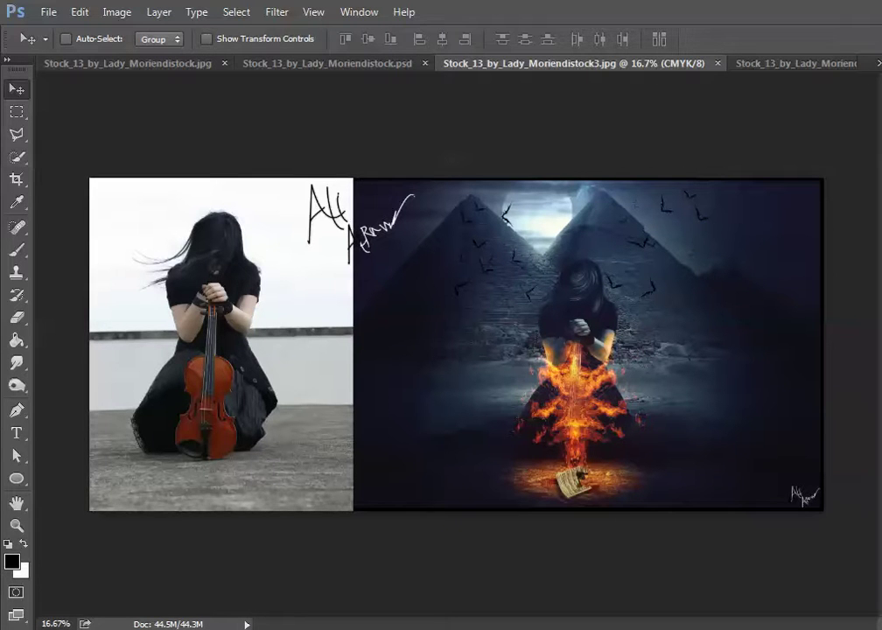
Step: Open the Stock_13...2.jpg final image, zoom in on the woman, pan around, and zoom back out
left_click(836, 64)
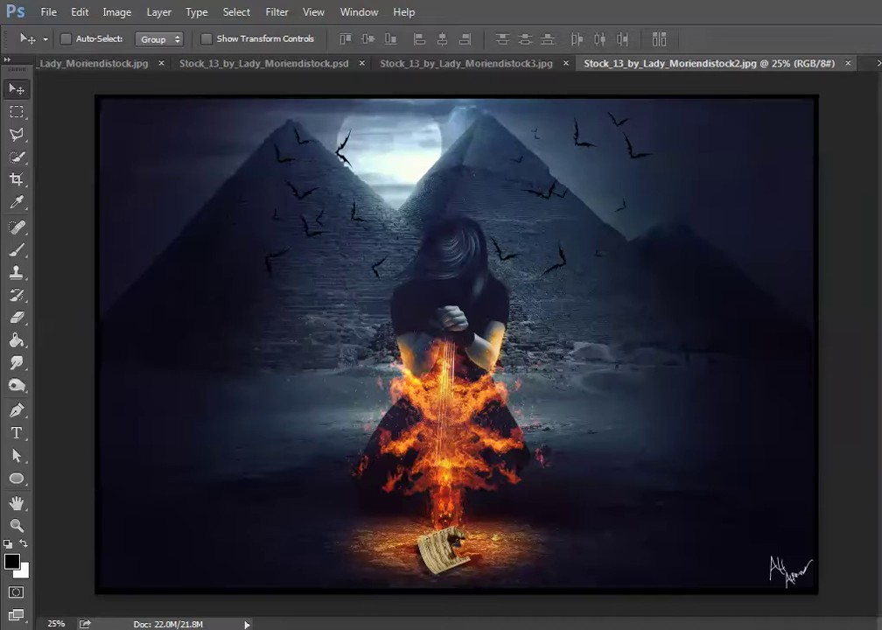
key("ctrl+plus")
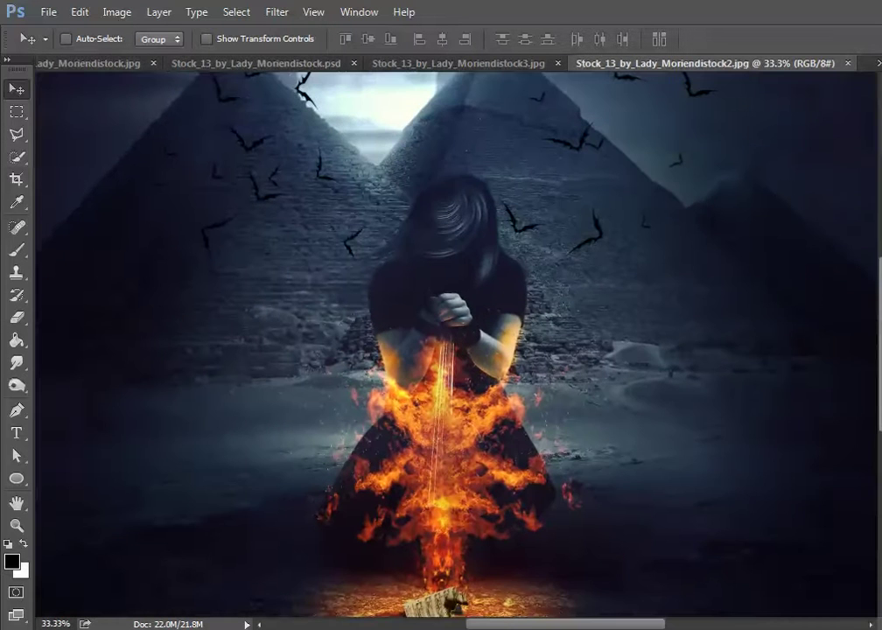
key("ctrl+plus")
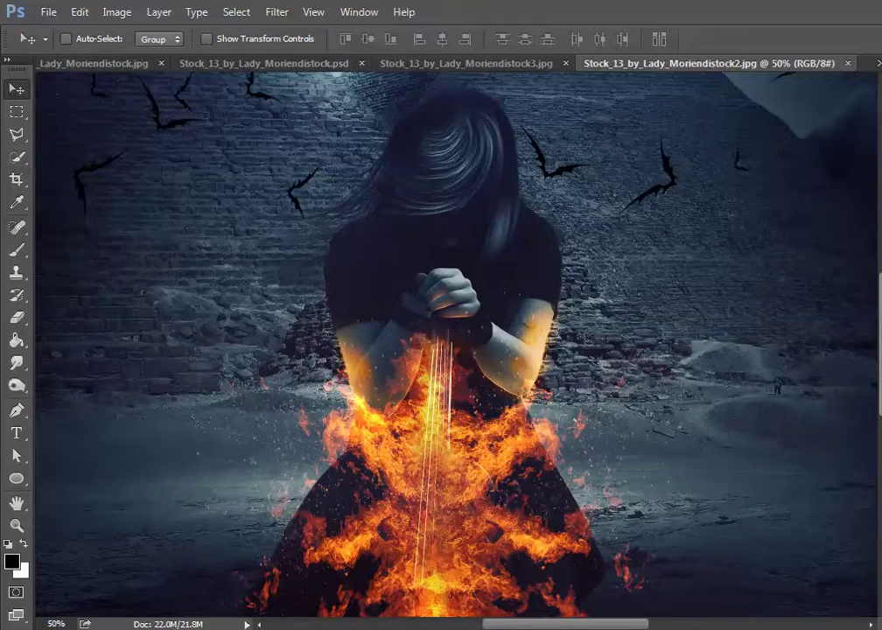
scroll(879, 255, "up", 3)
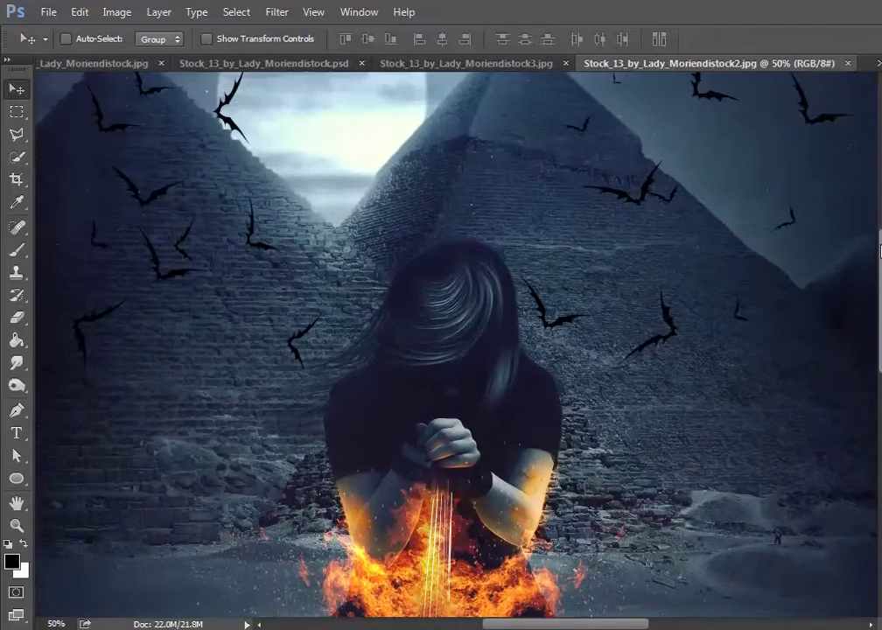
scroll(879, 255, "up", 2)
scroll(879, 255, "up", 1)
mouse_move(557, 626)
left_mouse_down()
mouse_move(642, 626)
mouse_move(492, 605)
mouse_move(558, 618)
left_mouse_up()
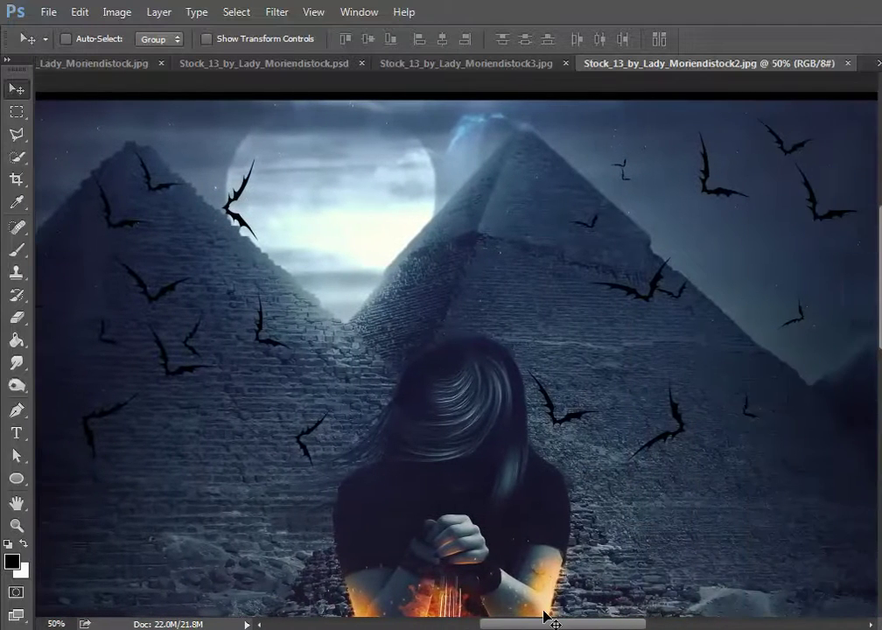
key("ctrl+minus")
key("ctrl+minus")
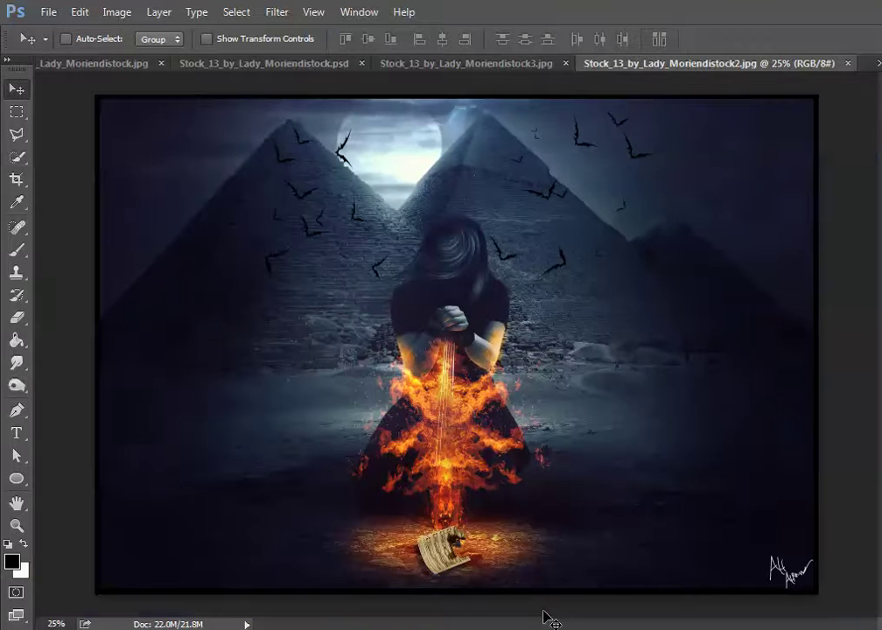